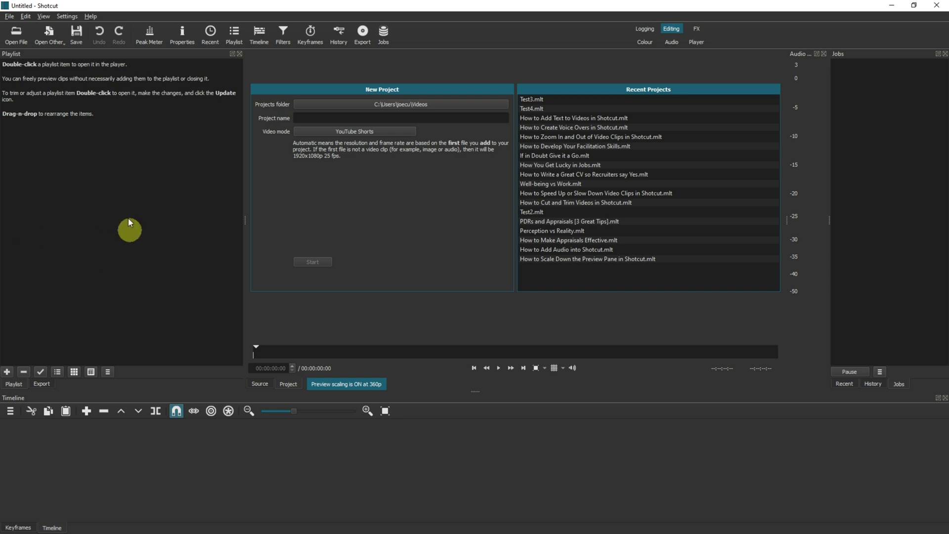
# Go to the Proxy > Storage options in Shotcut's Settings menu.
pyautogui.click(66, 18)
pyautogui.moveTo(129, 117)
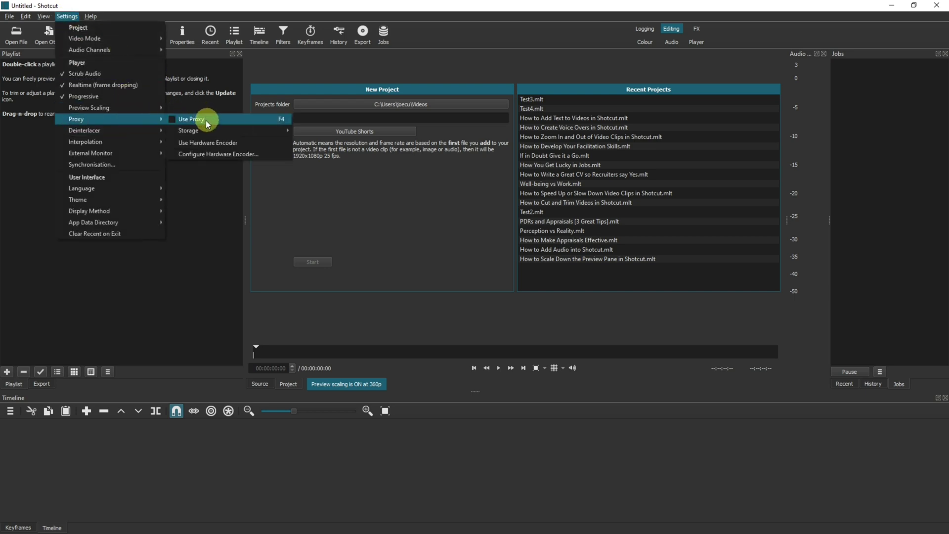
pyautogui.moveTo(195, 125)
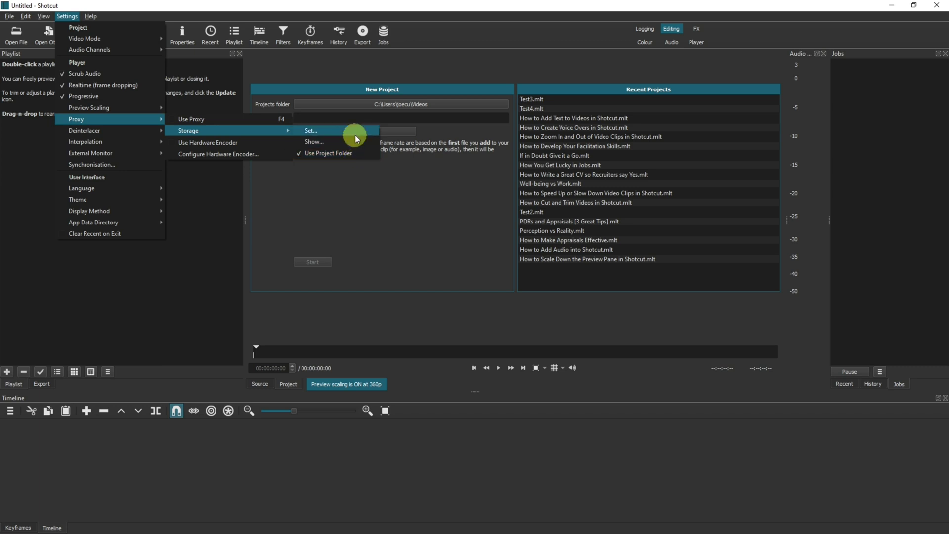
# Open the Proxy Folder chooser with Set..., then cancel it without picking a new folder.
pyautogui.click(355, 132)
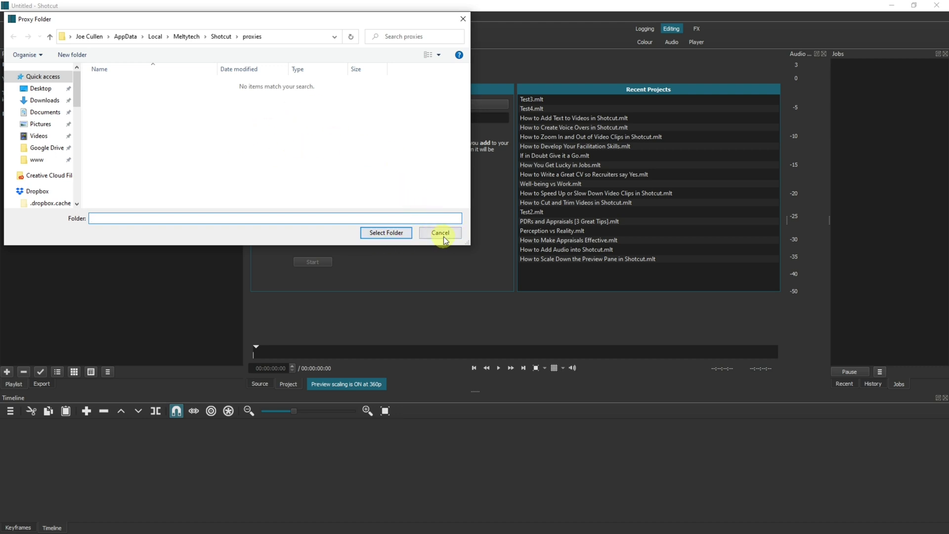
pyautogui.click(429, 239)
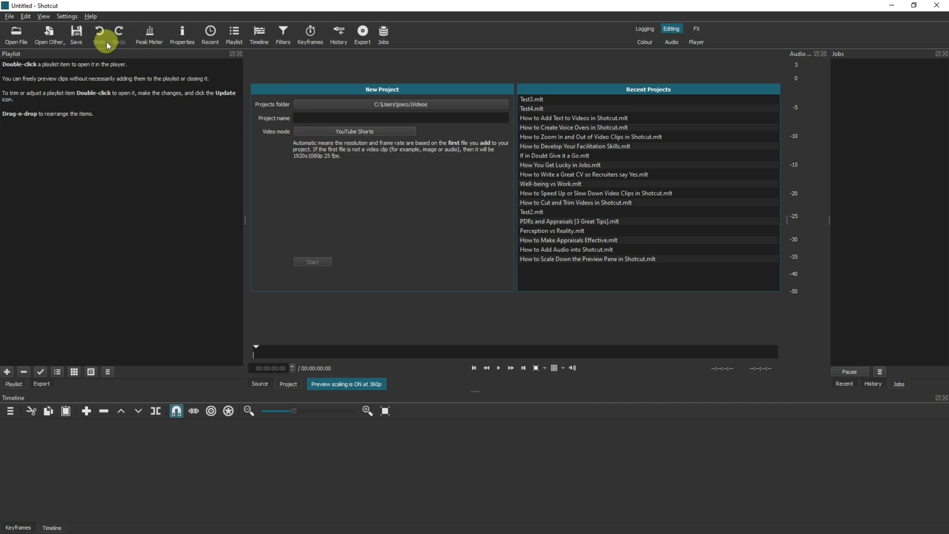
# Tick Settings > Proxy > Use Proxy, then reopen Settings to confirm it is enabled.
pyautogui.click(66, 16)
pyautogui.moveTo(120, 117)
pyautogui.moveTo(233, 129)
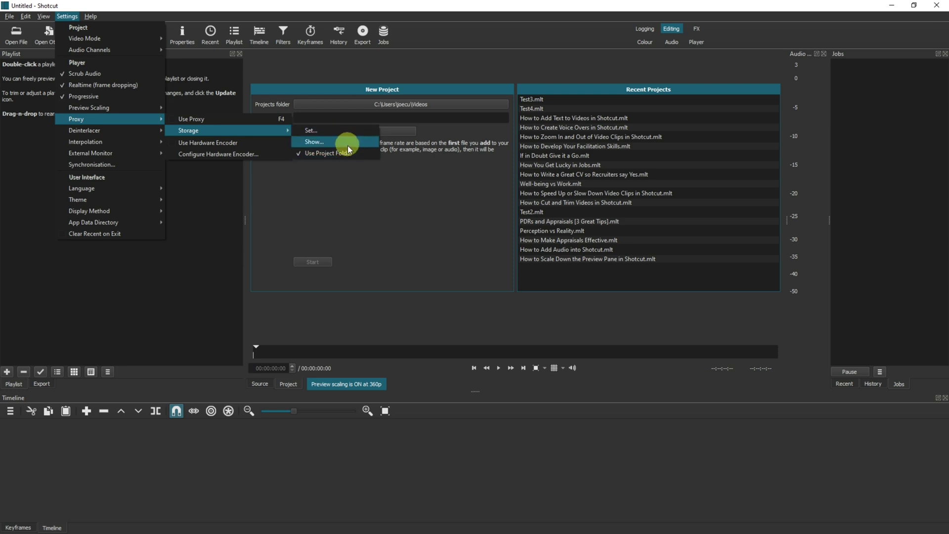
pyautogui.click(173, 120)
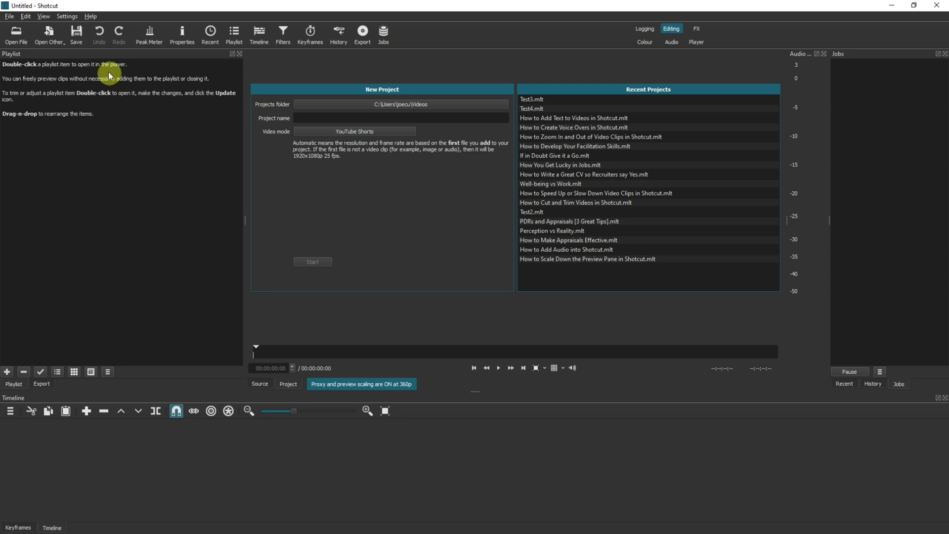
pyautogui.click(67, 16)
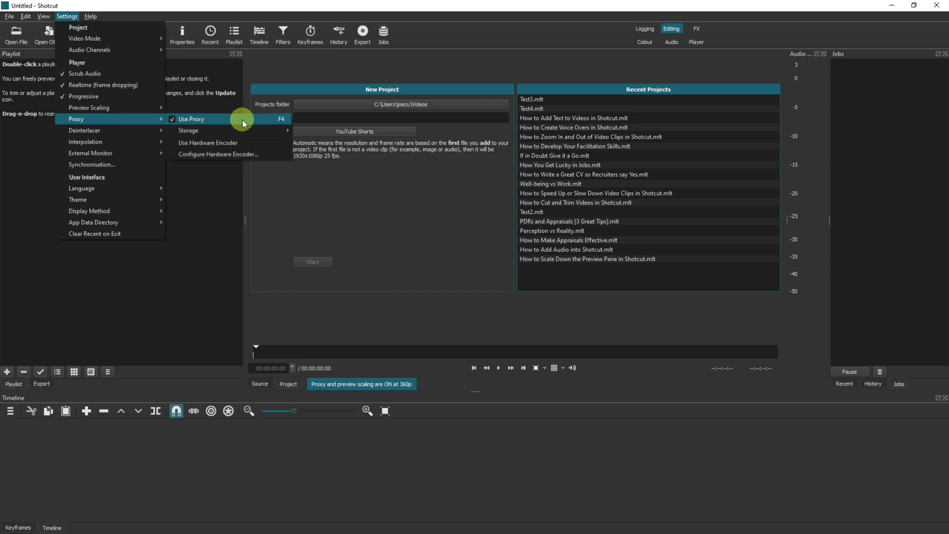
# Close the settings and start a new project named Test5.
pyautogui.click(242, 120)
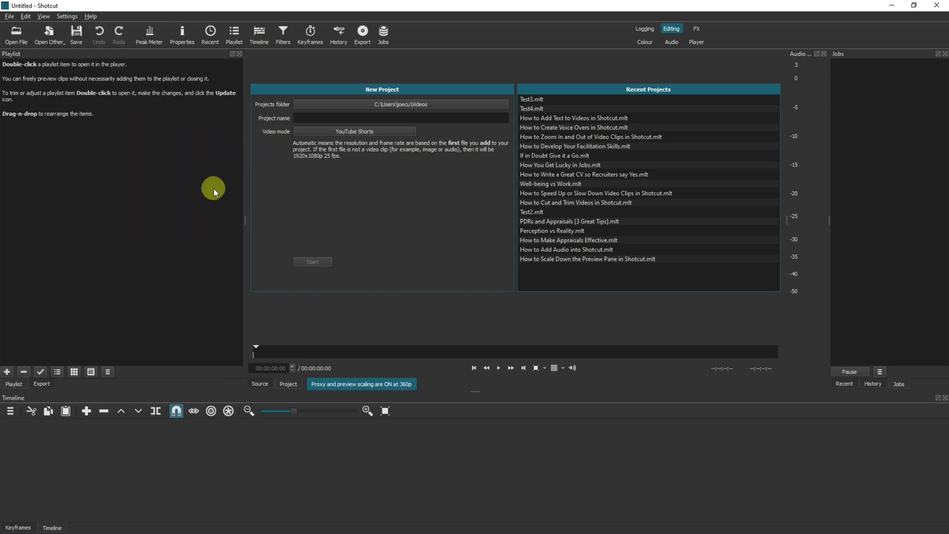
pyautogui.click(308, 118)
pyautogui.write('Test5')
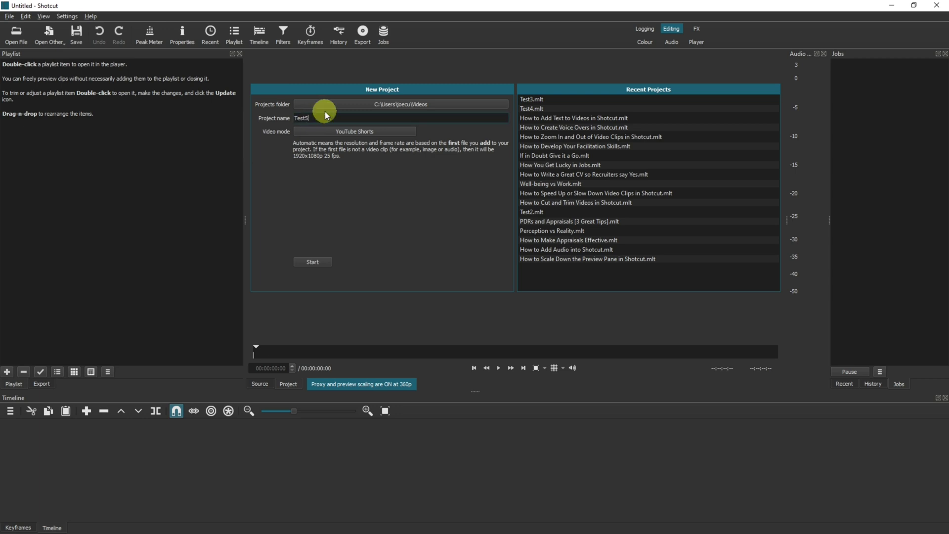
pyautogui.scroll(3, 328, 131)
pyautogui.click(315, 260)
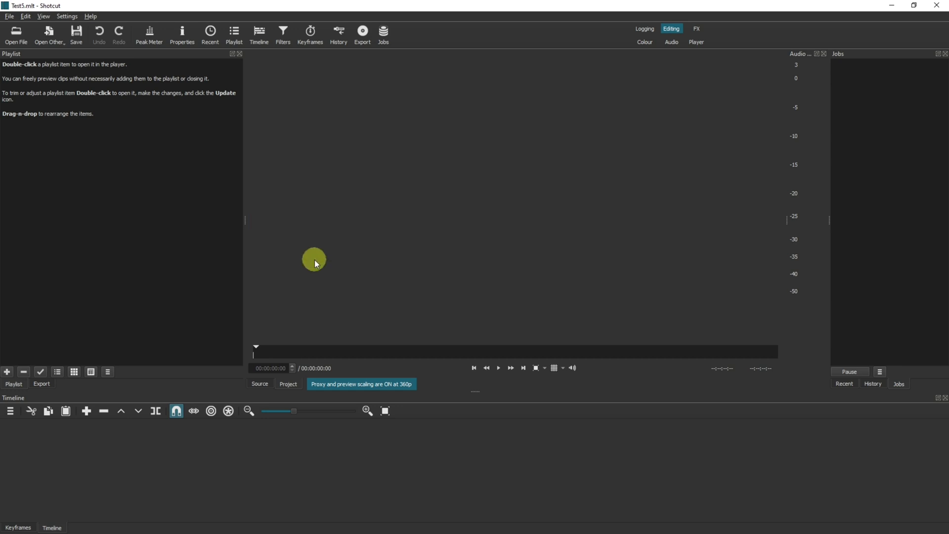
# Drag Bicycle.mp4 from File Explorer into the Playlist, then onto track V1.
pyautogui.hotkey('alt', 'Tab')
pyautogui.moveTo(434, 151); pyautogui.dragTo(559, 106)
pyautogui.click(547, 221)
pyautogui.moveTo(547, 221); pyautogui.dragTo(123, 152)
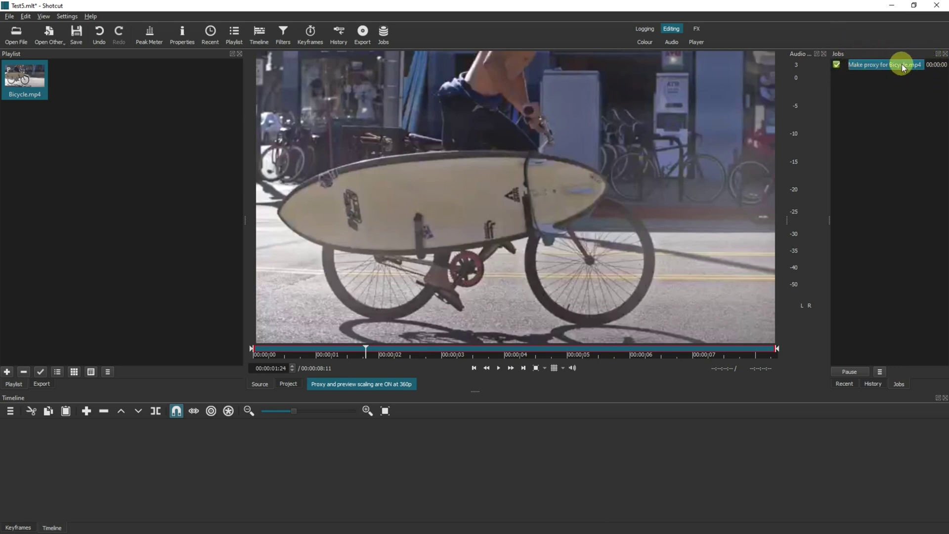
pyautogui.moveTo(24, 79); pyautogui.dragTo(95, 315)
pyautogui.moveTo(83, 456); pyautogui.dragTo(84, 454)
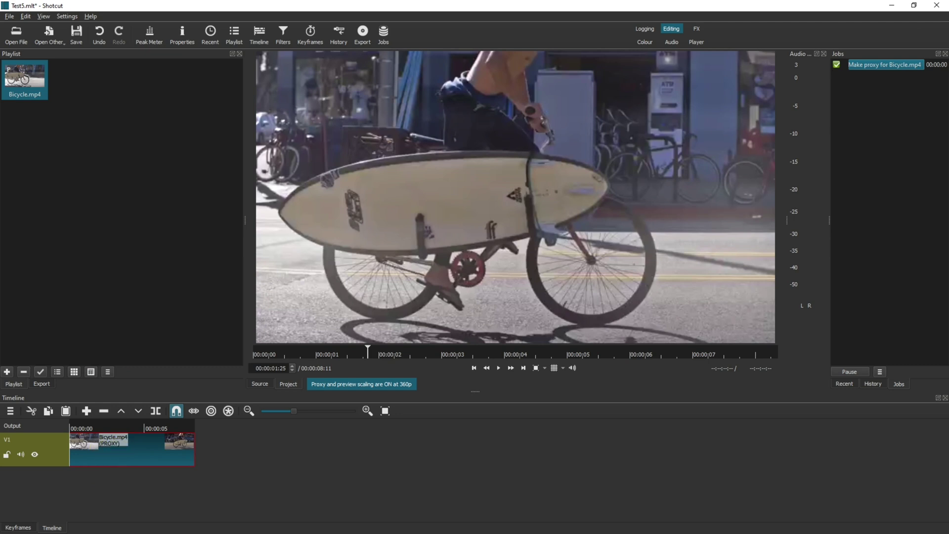
# Browse to Videos\Test5\proxies in File Explorer to inspect the generated proxy MP4.
pyautogui.hotkey('alt', 'Tab')
pyautogui.doubleClick(786, 213)
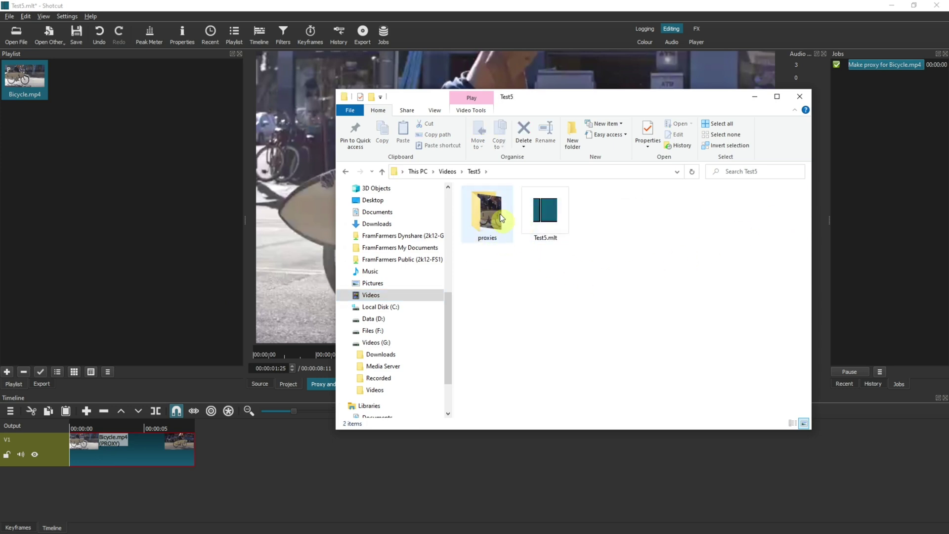
pyautogui.moveTo(480, 204)
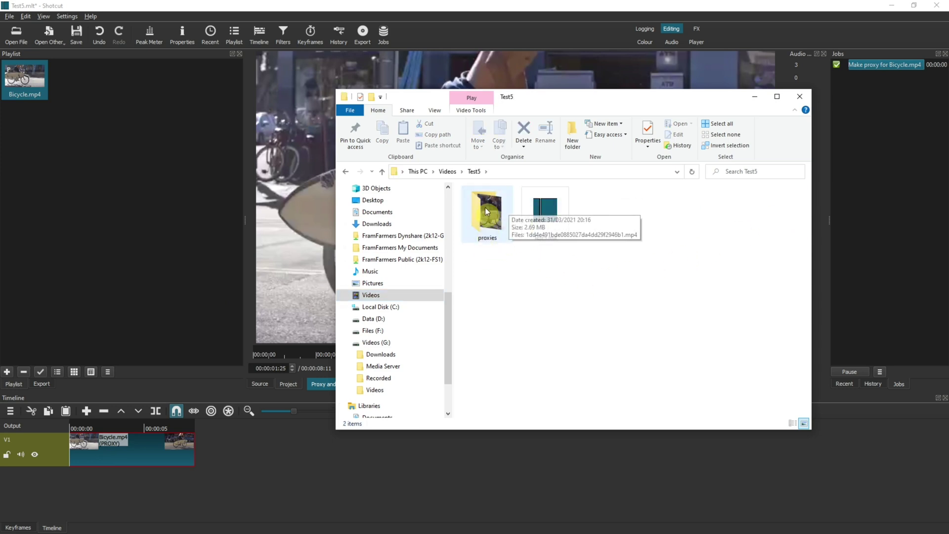
pyautogui.doubleClick(485, 207)
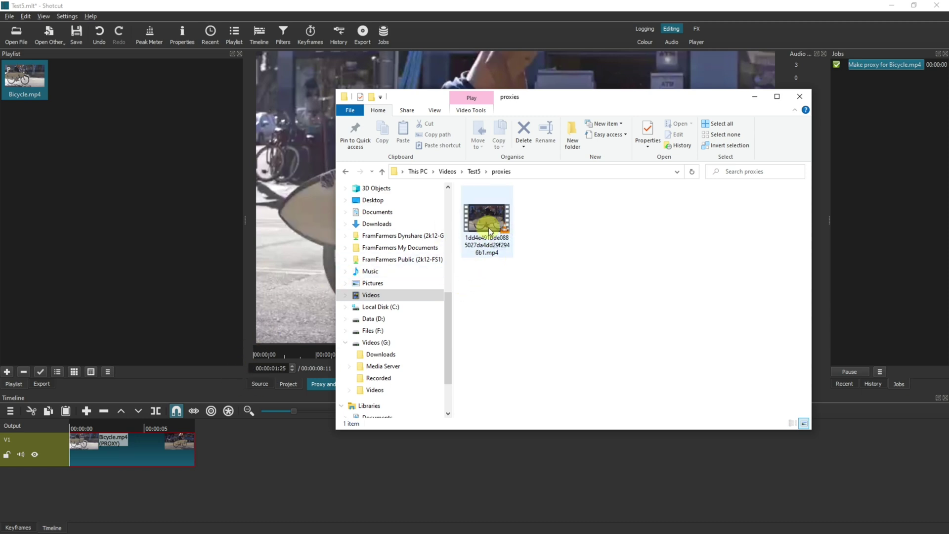
pyautogui.moveTo(488, 227)
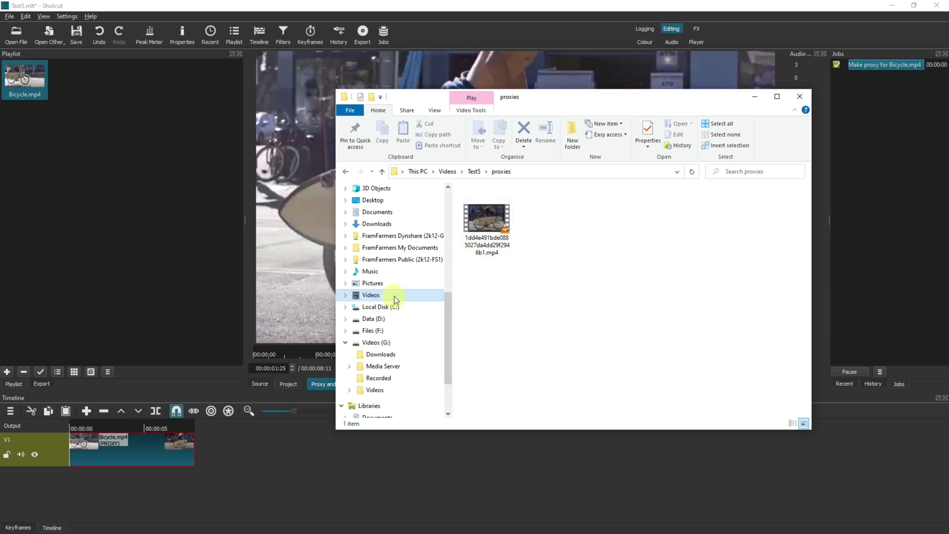
# Open the Videos\[DEMO CLIPS] folder, then return to Shotcut.
pyautogui.click(392, 296)
pyautogui.doubleClick(494, 212)
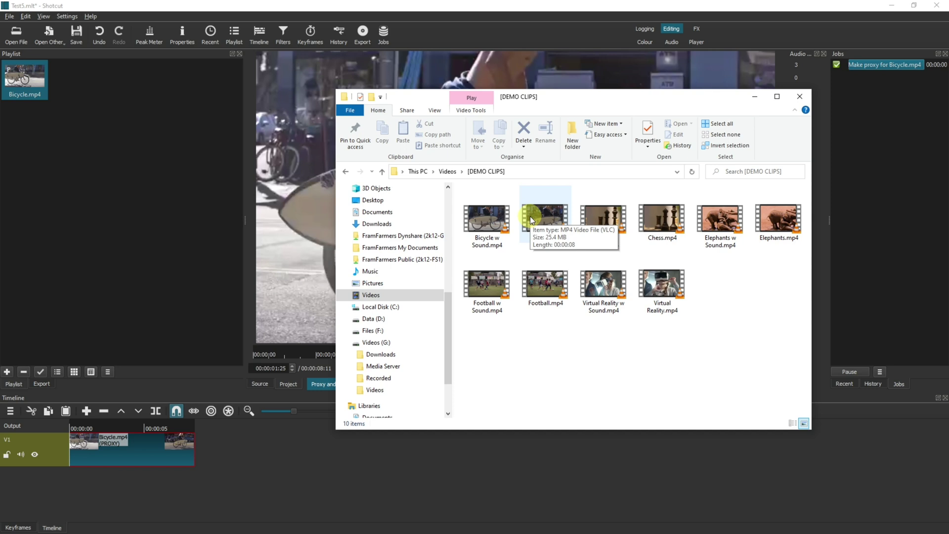
pyautogui.click(211, 235)
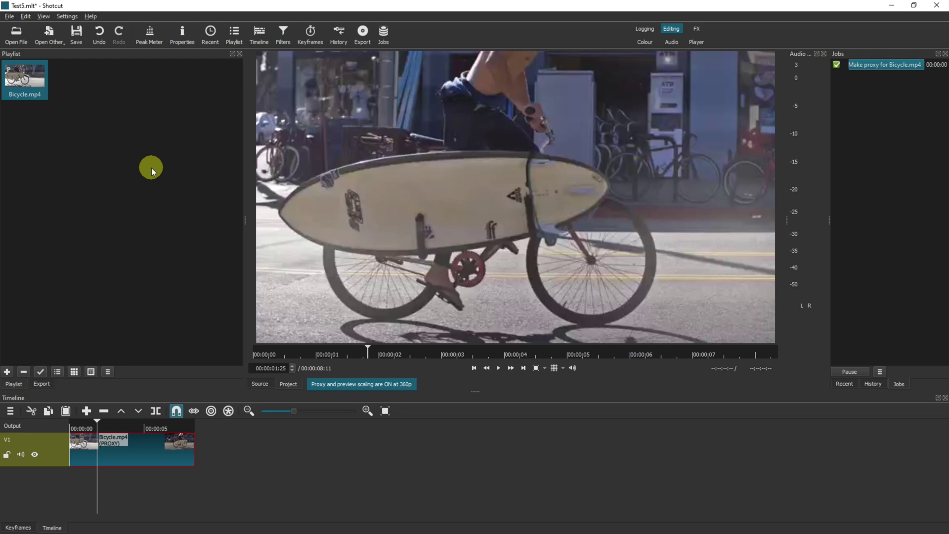
# Open Test2.mlt, declining to save the current project.
pyautogui.click(18, 36)
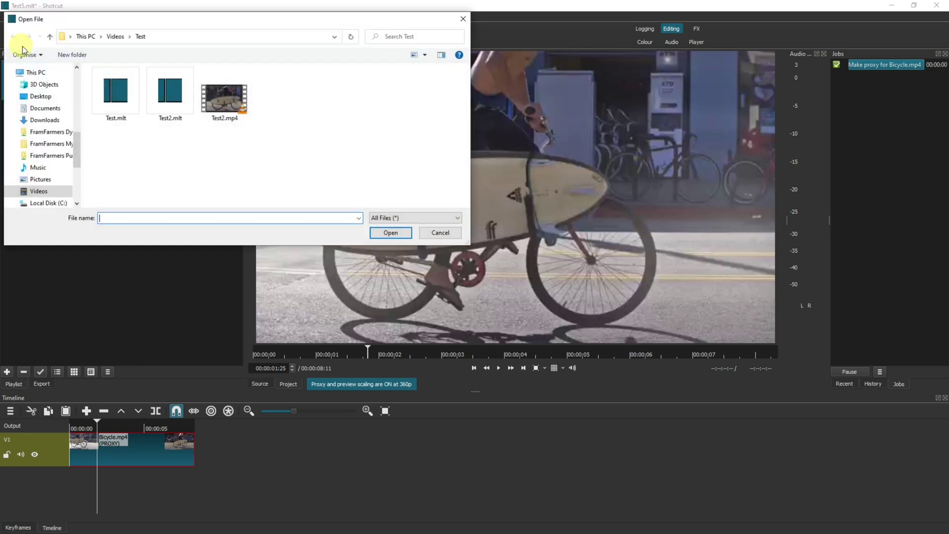
pyautogui.doubleClick(170, 92)
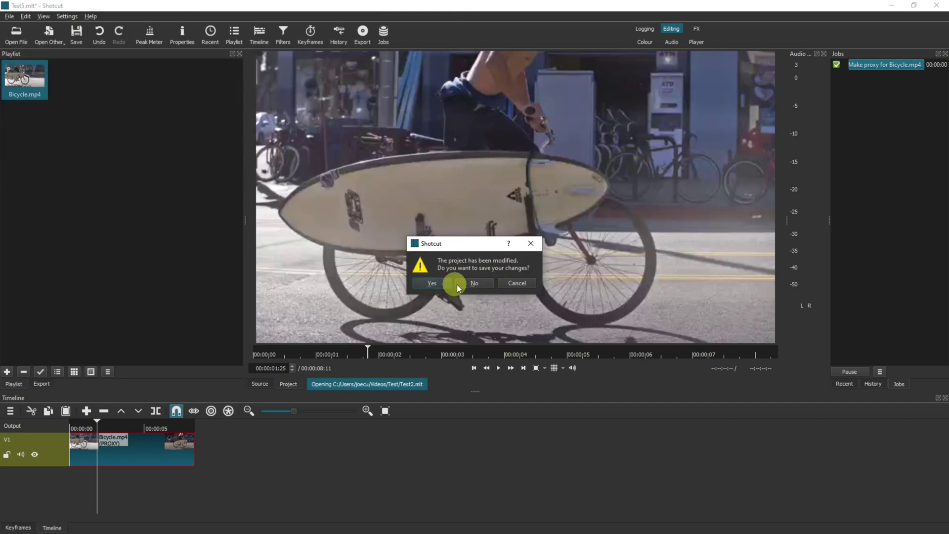
pyautogui.click(464, 283)
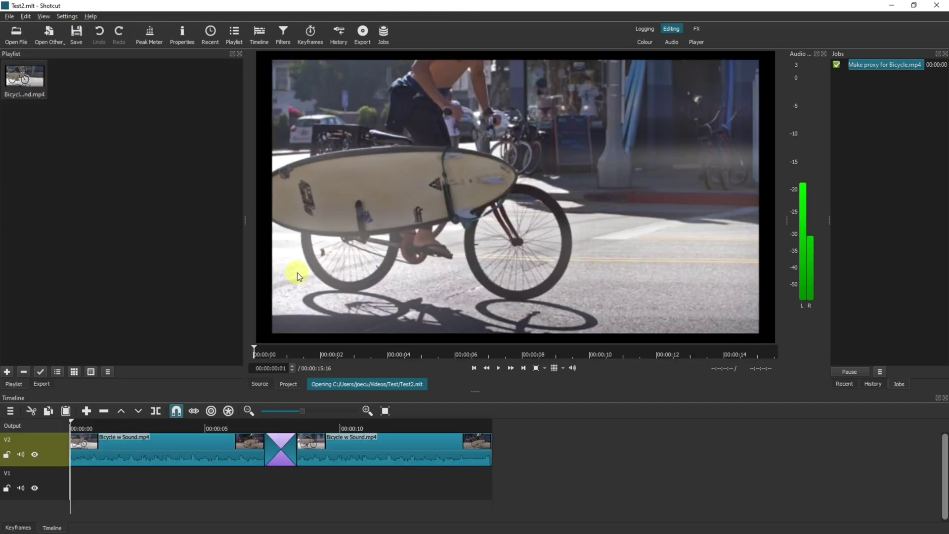
# Toggle Settings > Proxy > Use Proxy off and then back on.
pyautogui.click(67, 16)
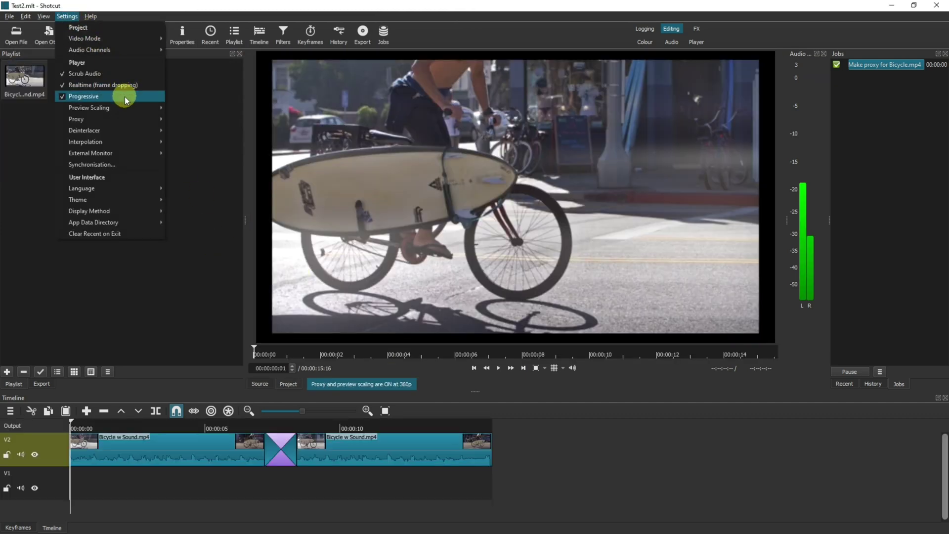
pyautogui.click(48, 157)
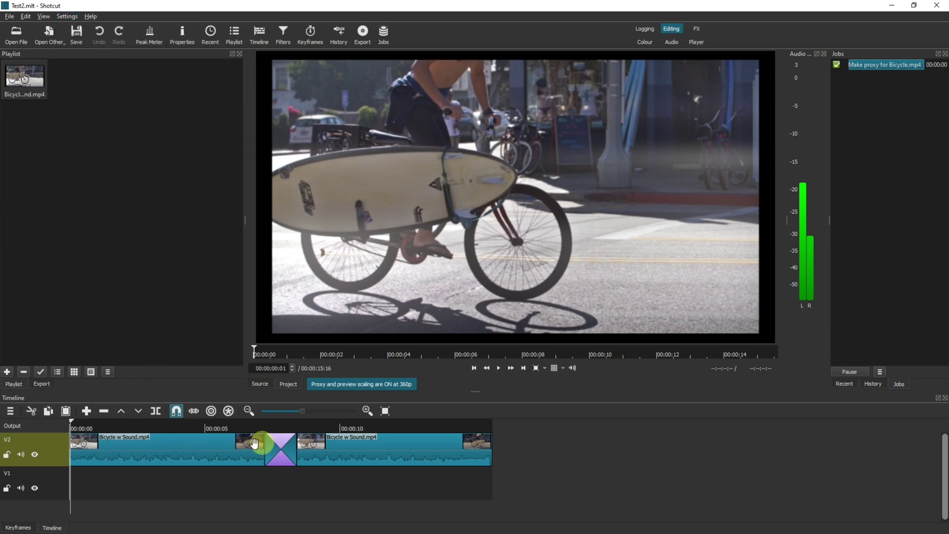
pyautogui.click(68, 16)
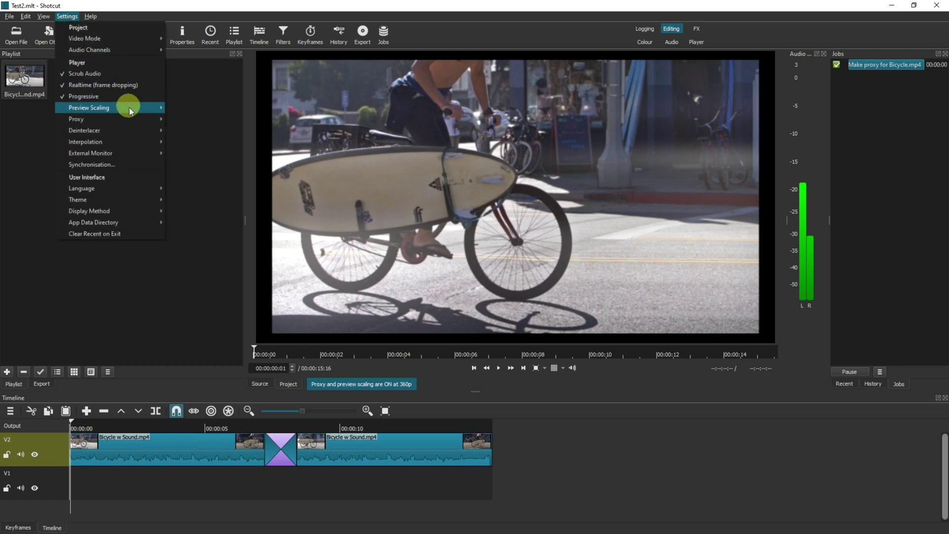
pyautogui.moveTo(132, 118)
pyautogui.click(205, 119)
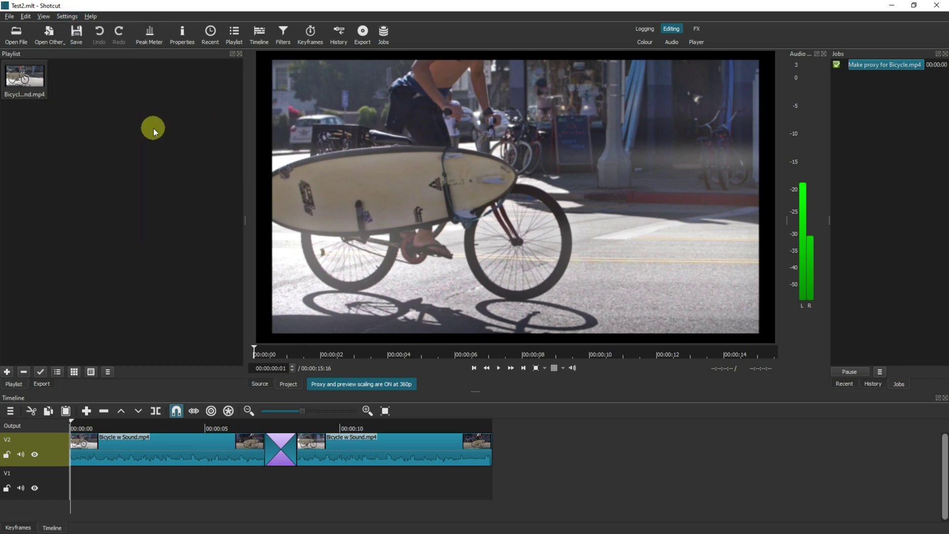
pyautogui.click(68, 16)
pyautogui.moveTo(123, 119)
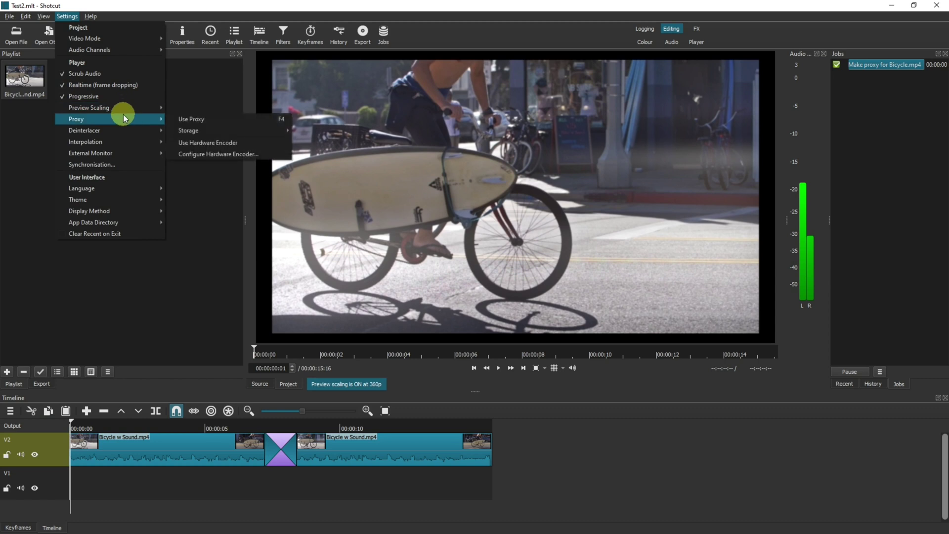
pyautogui.click(199, 119)
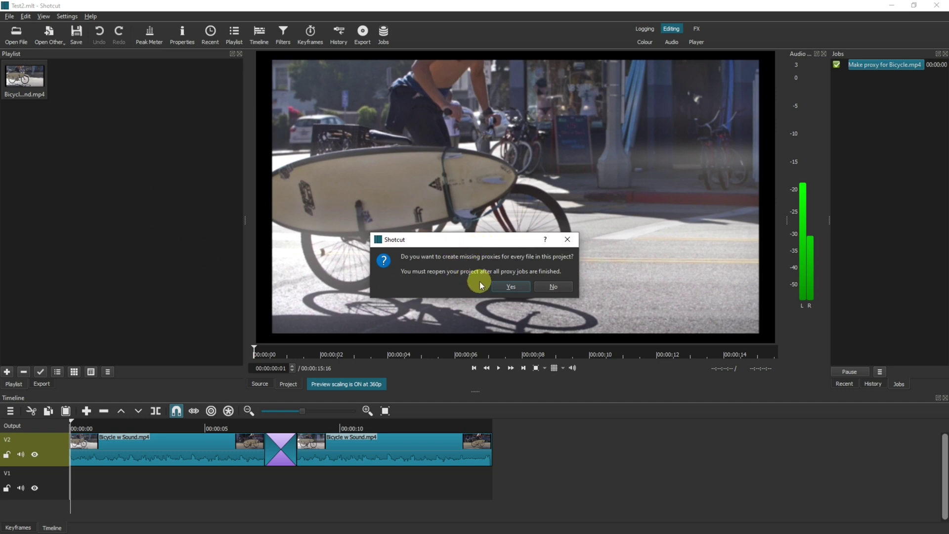
# Accept creating missing proxies, then reopen Test2.mlt from Recent Projects.
pyautogui.click(508, 287)
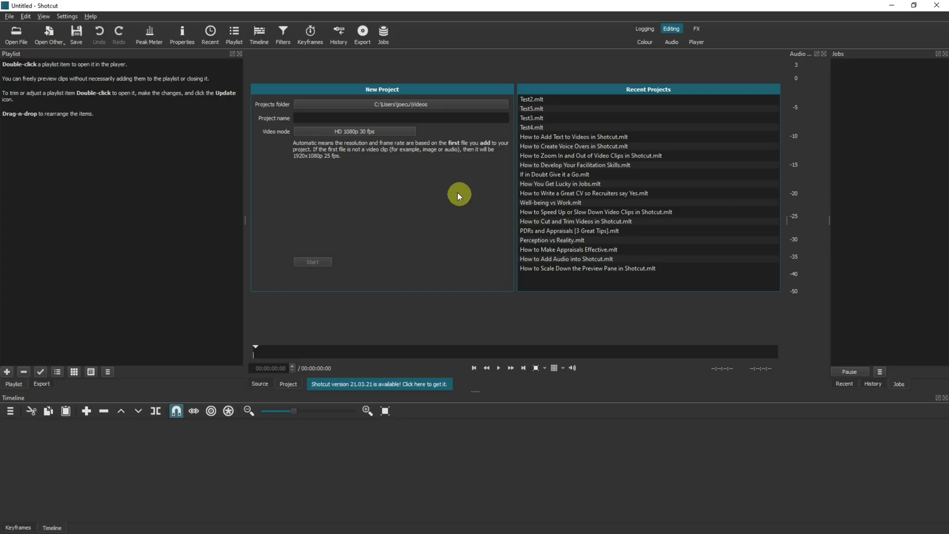
pyautogui.click(526, 100)
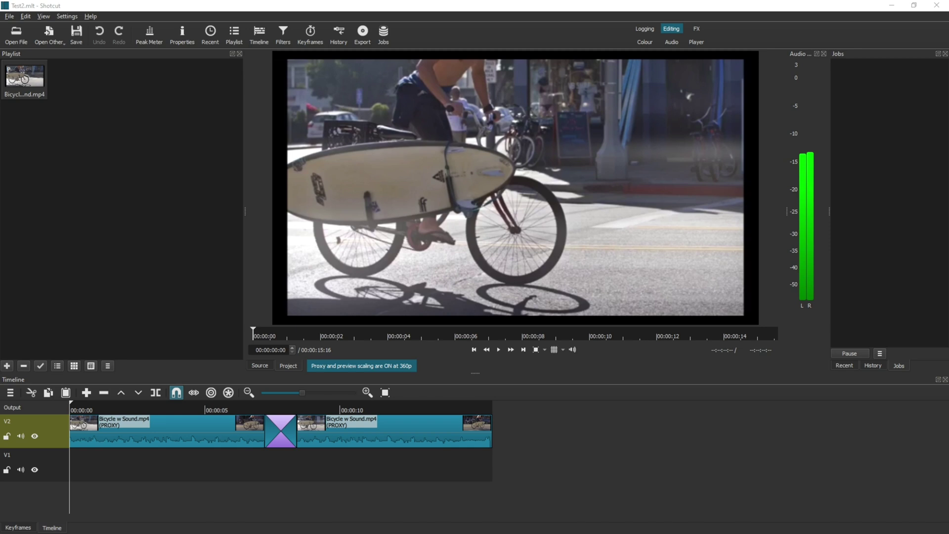
# Untick Settings > Proxy > Use Proxy to turn proxy editing off.
pyautogui.click(66, 20)
pyautogui.moveTo(122, 116)
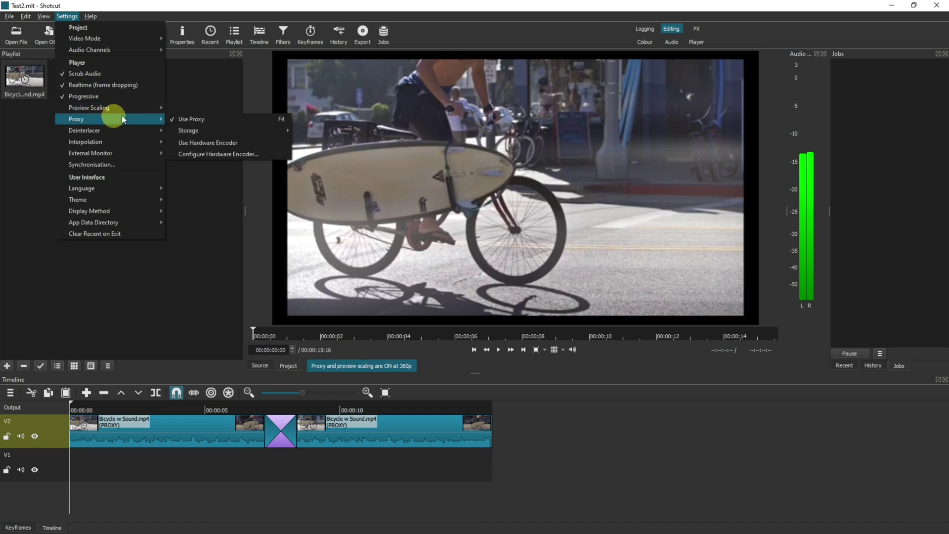
pyautogui.click(187, 118)
# Add Elephants.mp4 from File Explorer to the Playlist and onto track V1 at 00:00:08.
pyautogui.hotkey('alt', 'Tab')
pyautogui.click(618, 188)
pyautogui.moveTo(618, 187); pyautogui.dragTo(161, 211)
pyautogui.moveTo(487, 67); pyautogui.dragTo(114, 178)
pyautogui.hotkey('alt', 'Tab')
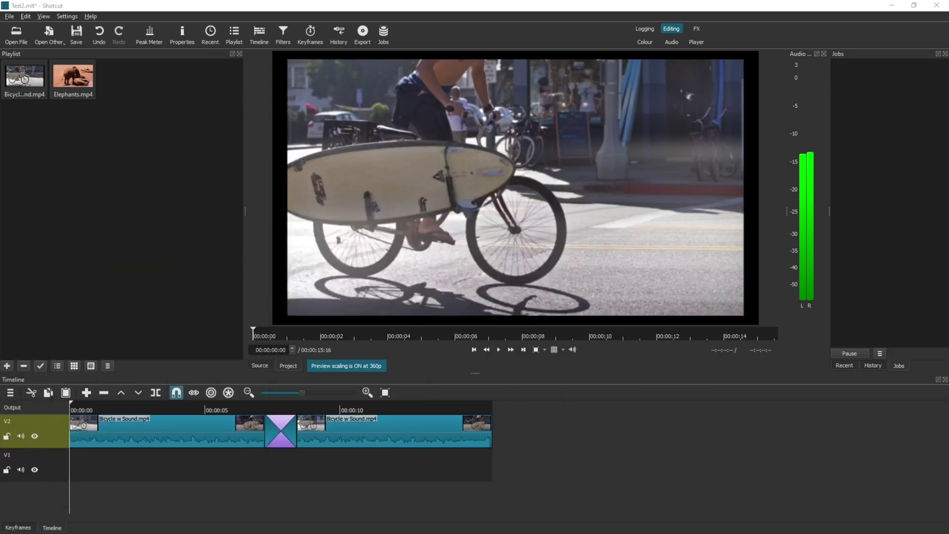
pyautogui.click(73, 83)
pyautogui.moveTo(73, 85); pyautogui.dragTo(296, 474)
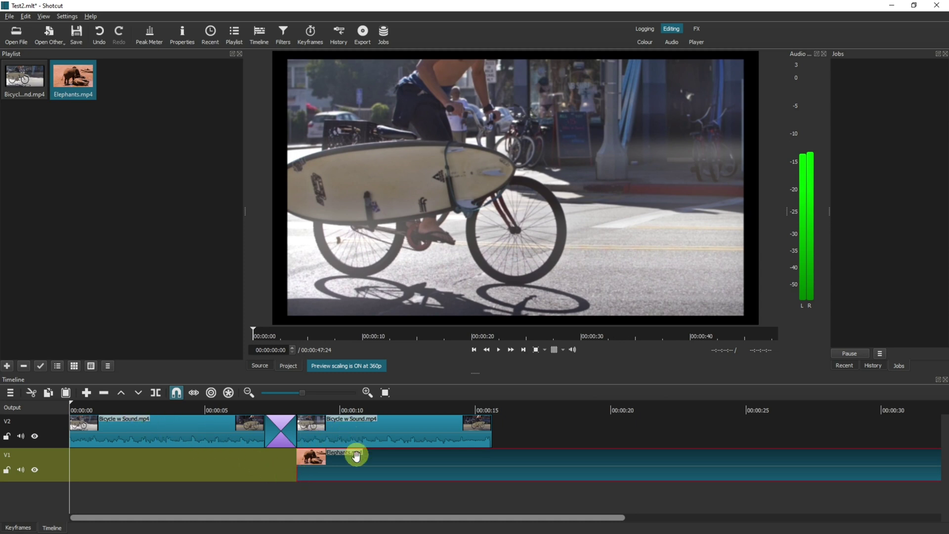
pyautogui.click(277, 424)
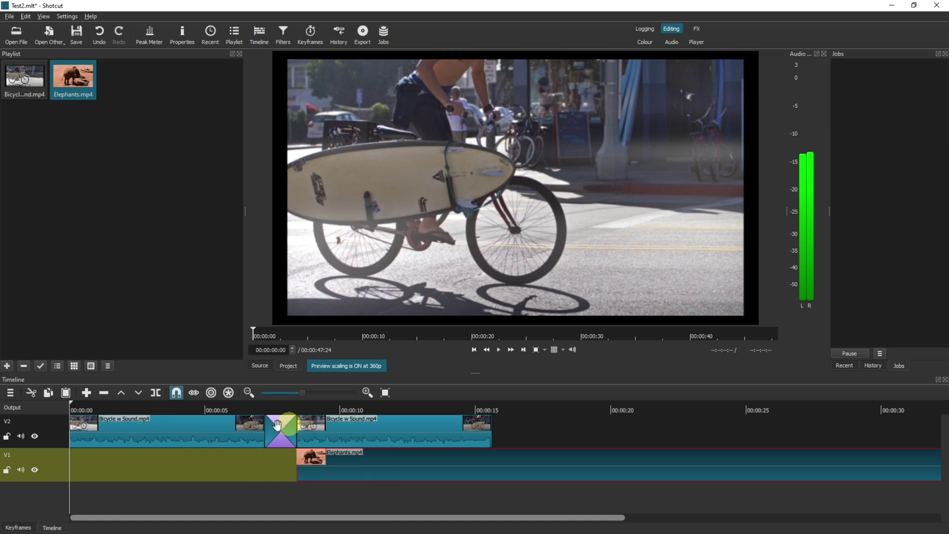
pyautogui.click(200, 420)
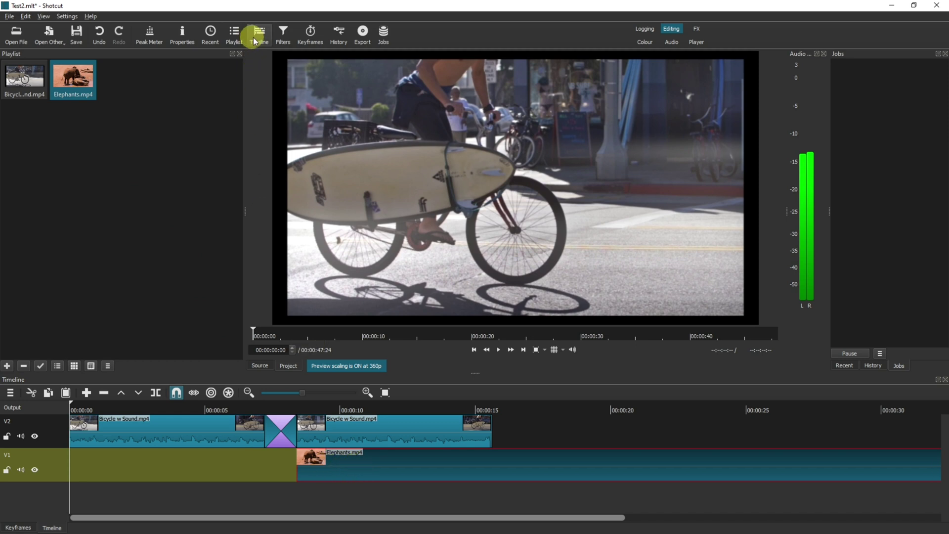
# In Elephants.mp4's Properties, choose Proxy > Make Proxy to create a 640x360 proxy.
pyautogui.click(186, 37)
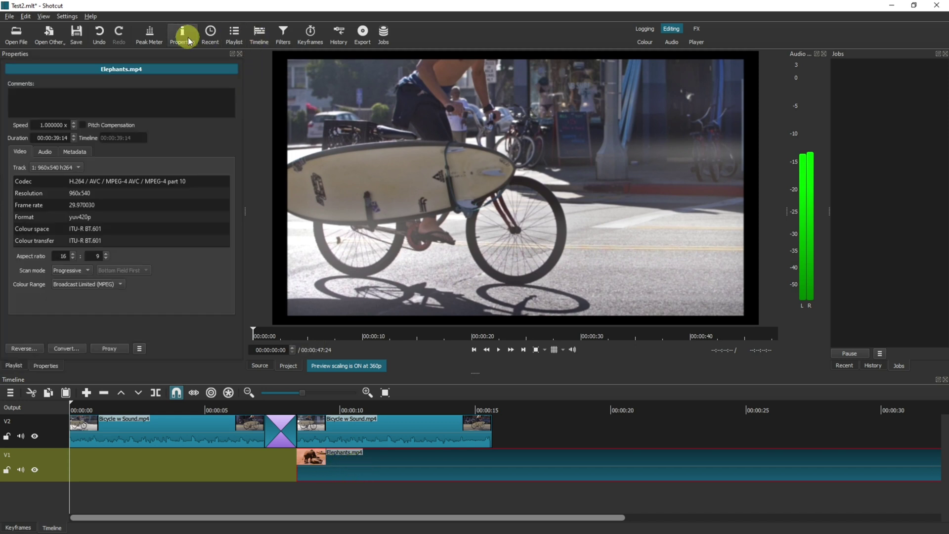
pyautogui.click(114, 346)
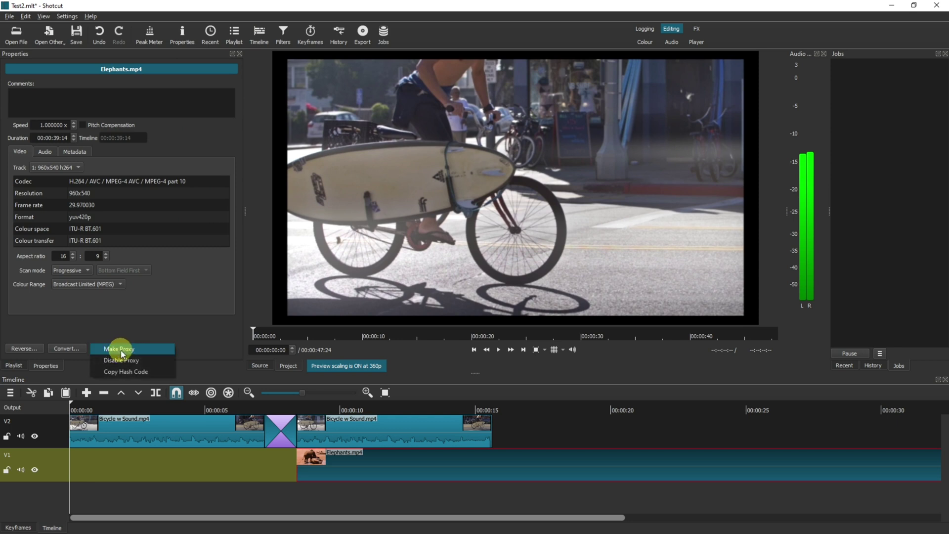
pyautogui.click(121, 350)
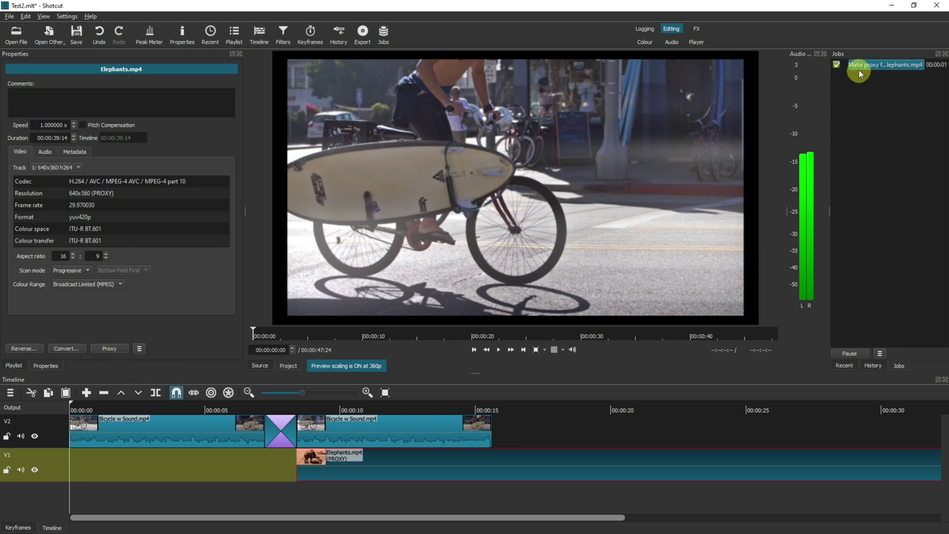